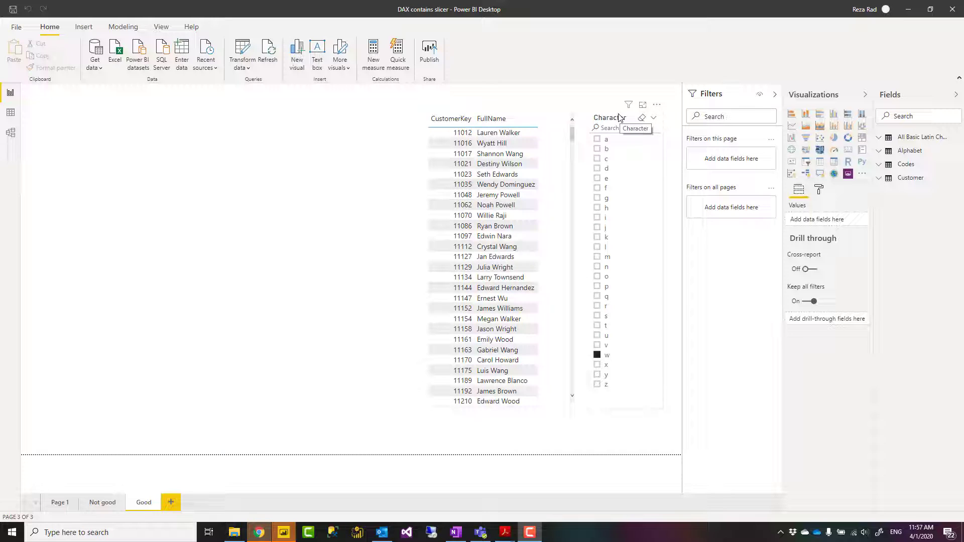
Filter the customers in turn by letters f, e, i, k and q in the Character slicer
left_click(620, 118)
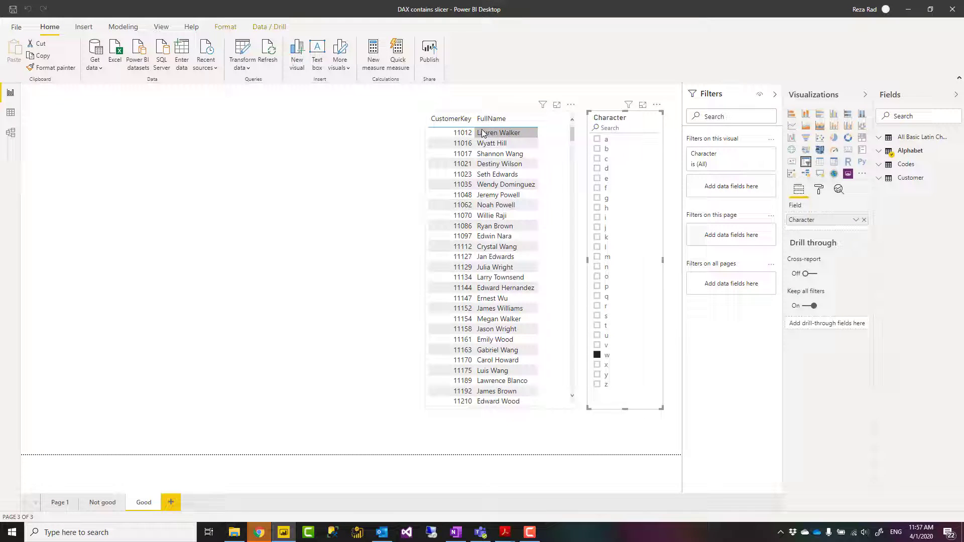
scroll(512, 183, "down", 3)
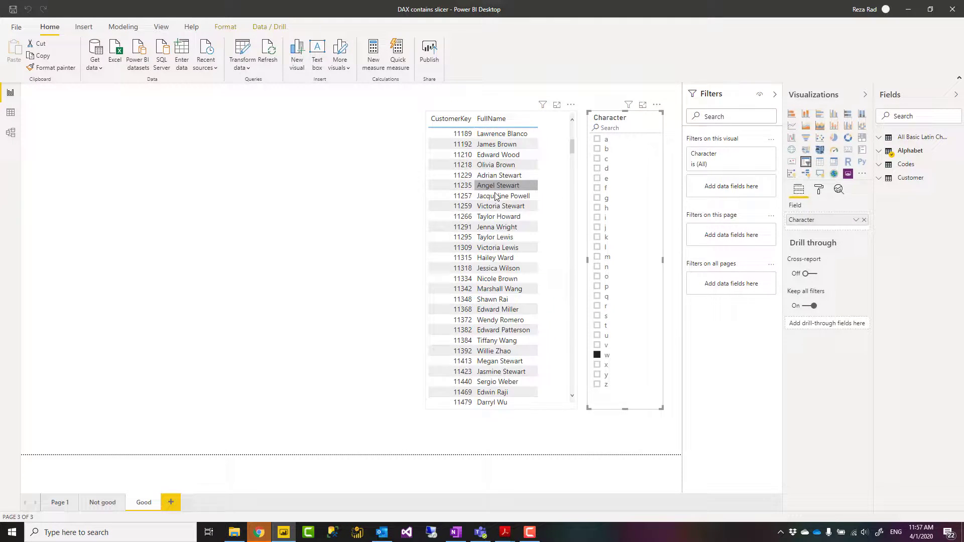
scroll(495, 248, "up", 3)
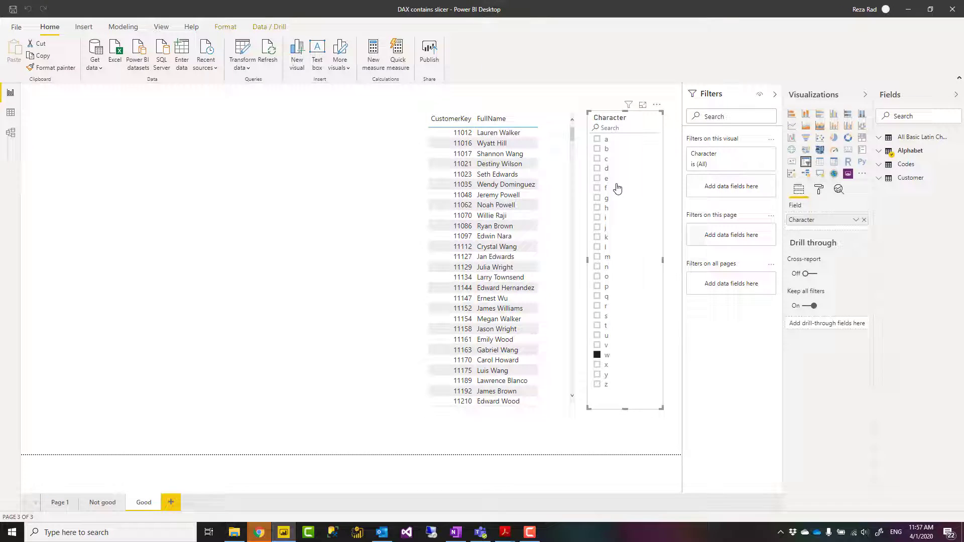
left_click(598, 189)
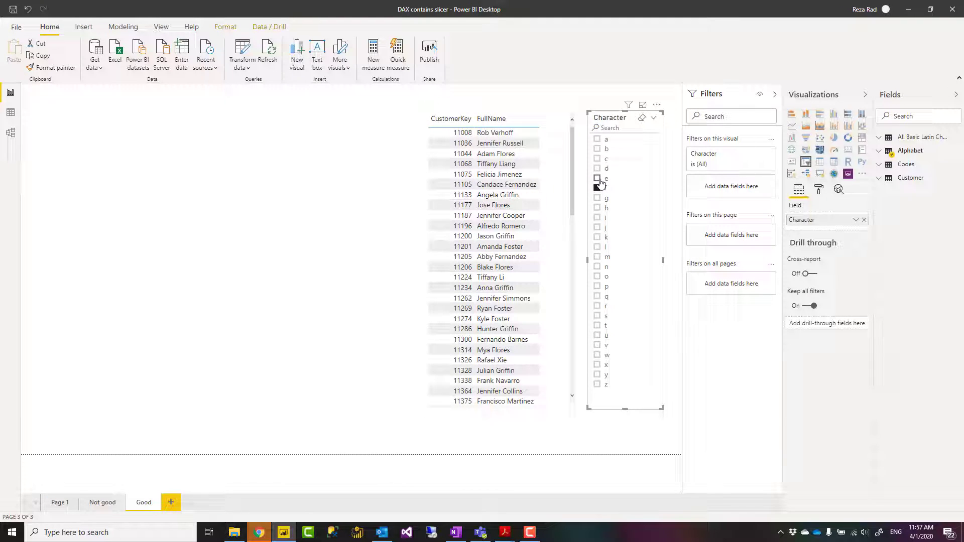
left_click(597, 179)
left_click(598, 217)
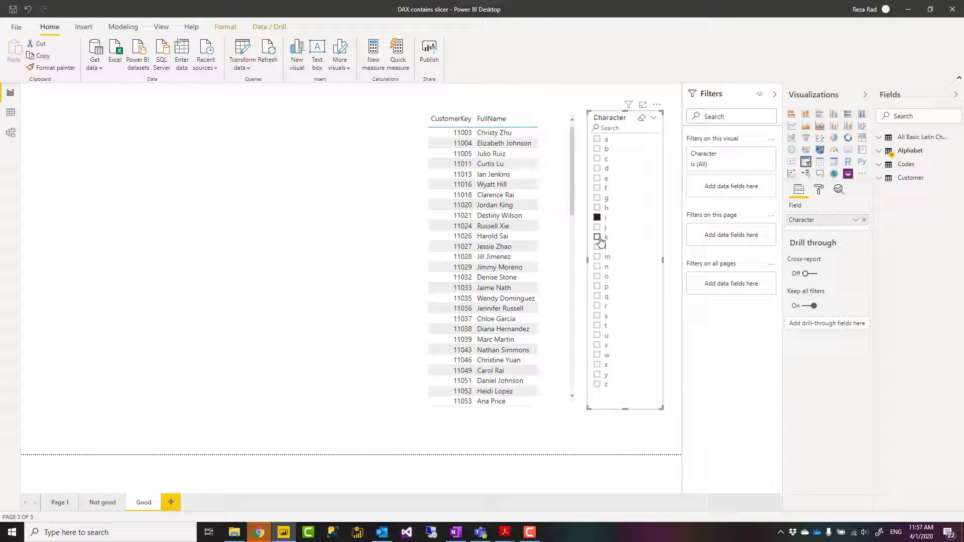
left_click(598, 237)
left_click(597, 267)
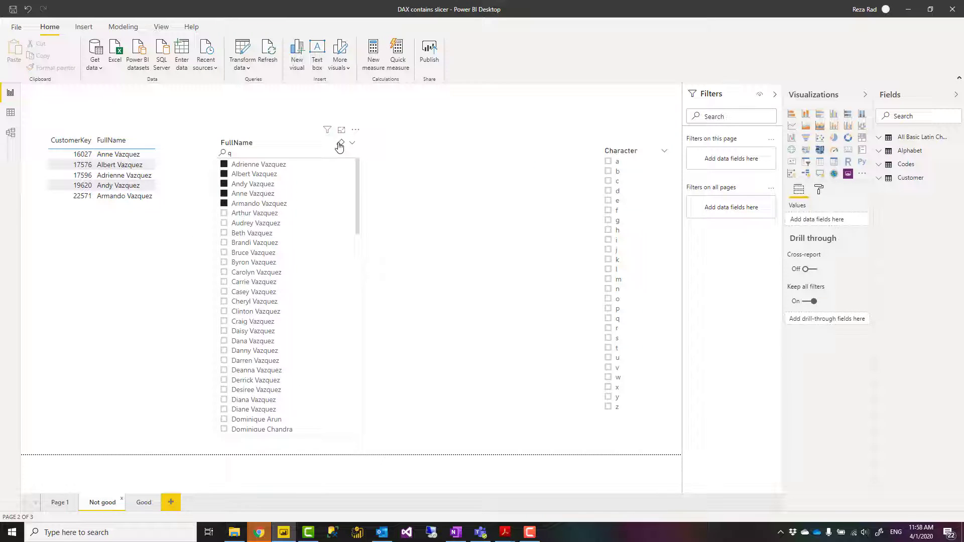
Clear the FullName slicer's checked names and delete the Character slicer from the Not good page
left_click(241, 153)
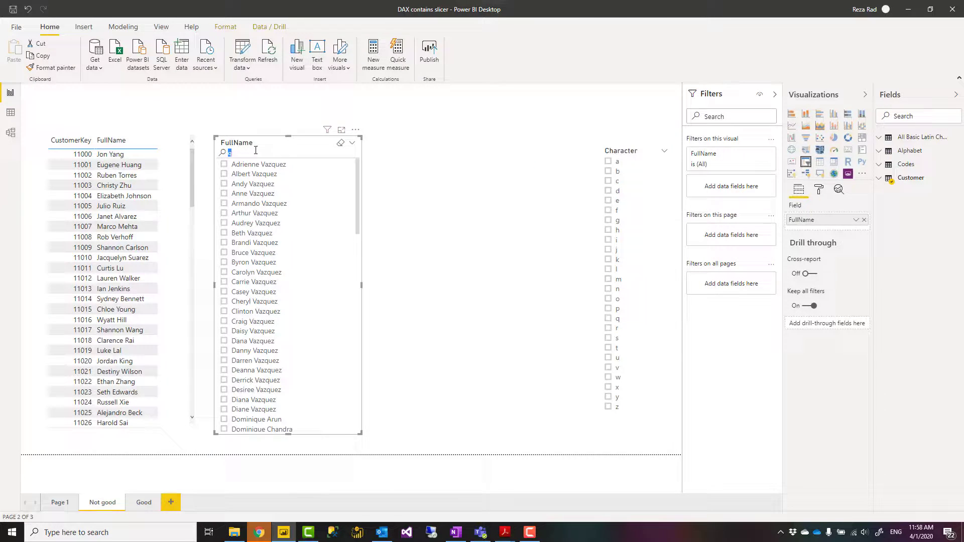
left_click(633, 149)
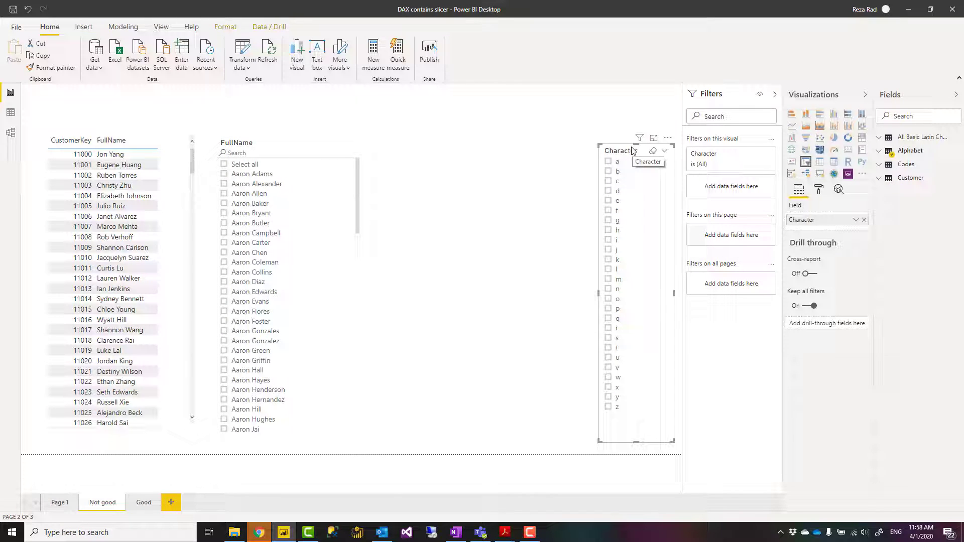
key("Delete")
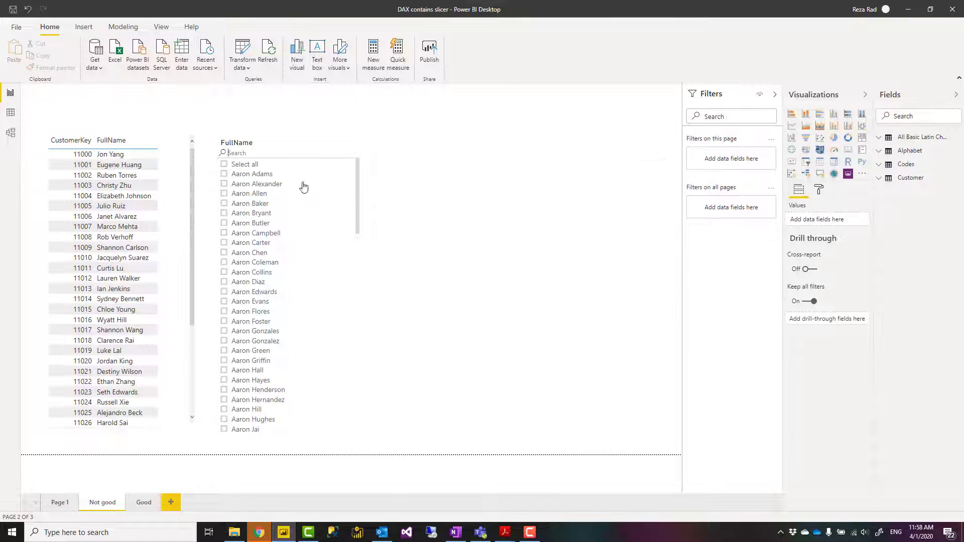
Select the table, then the FullName slicer, and view its More options menu before dismissing it
left_click(154, 151)
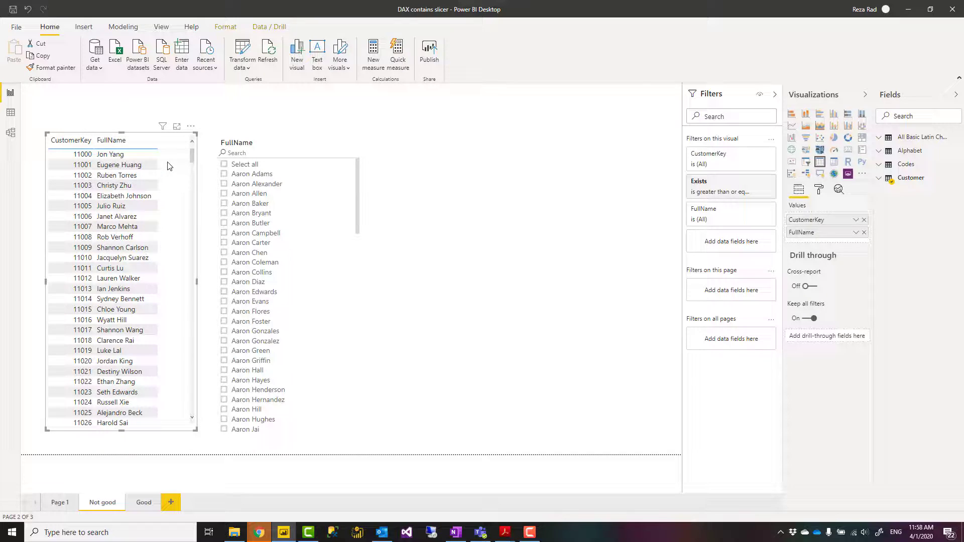
left_click(303, 142)
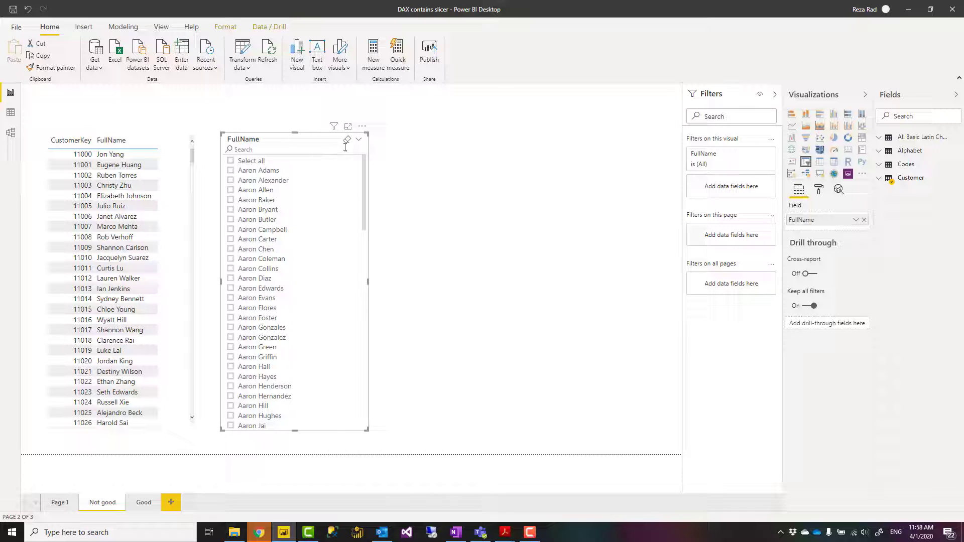
left_click(361, 128)
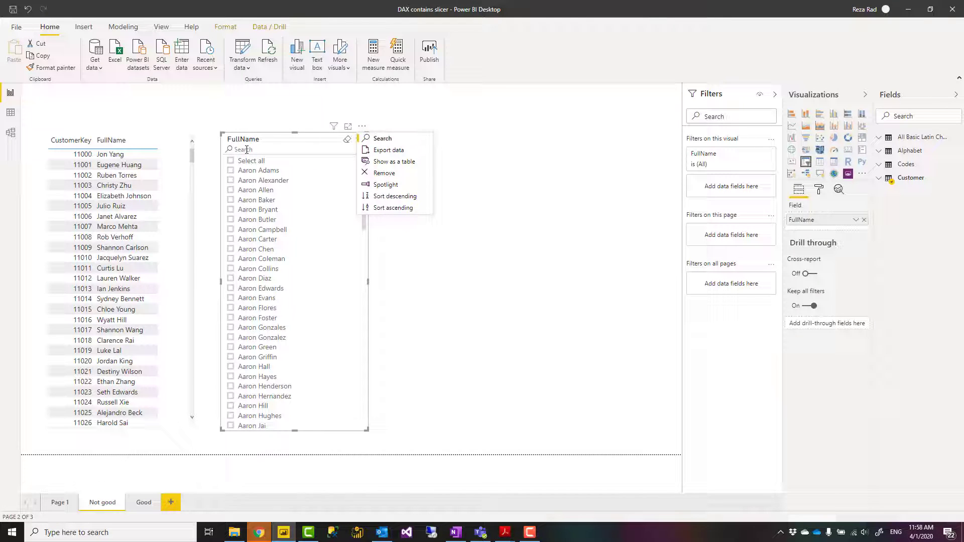
key("Escape")
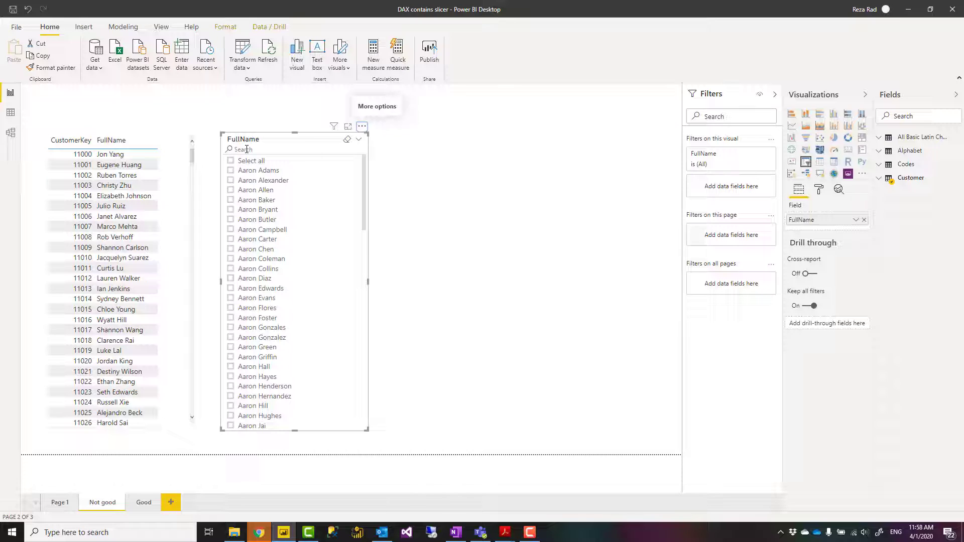
left_click(257, 149)
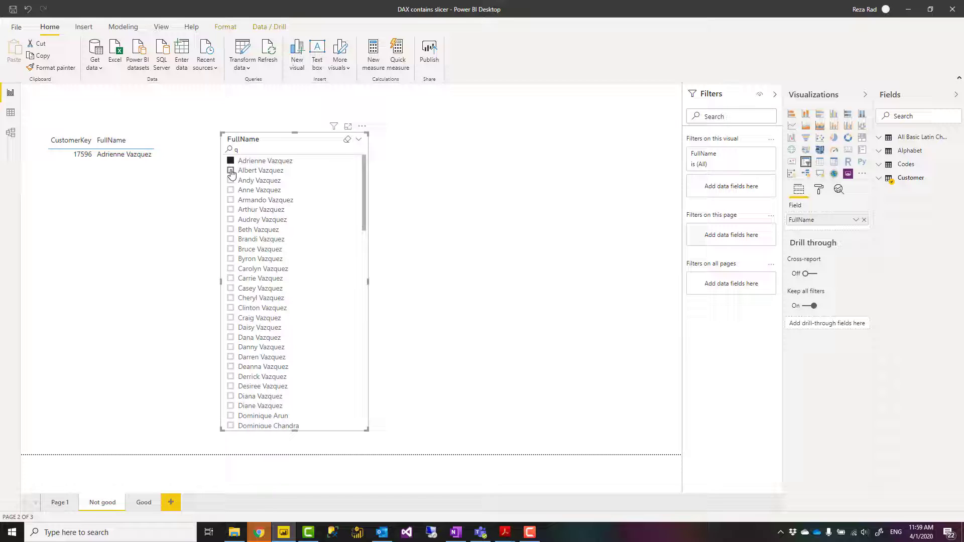
left_click(231, 171)
left_click(231, 181)
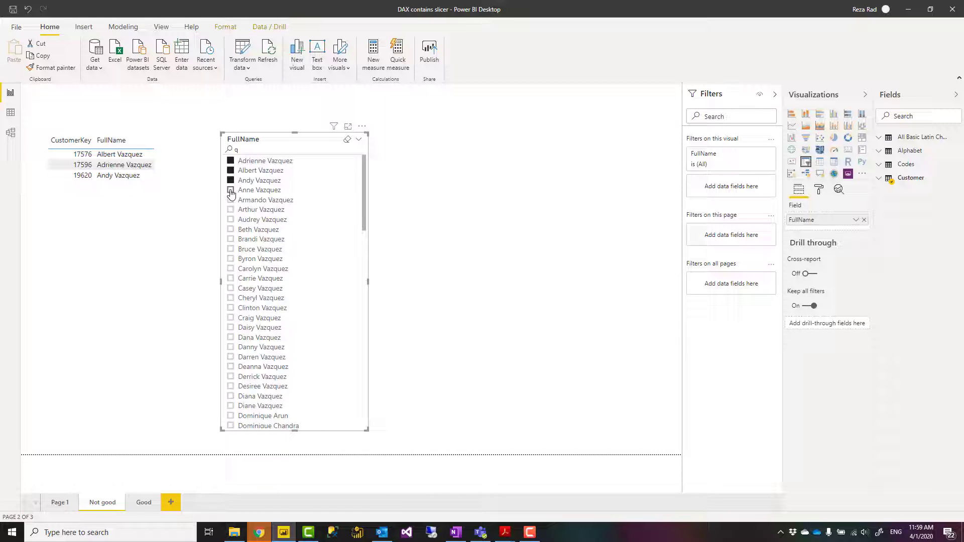
left_click(231, 191)
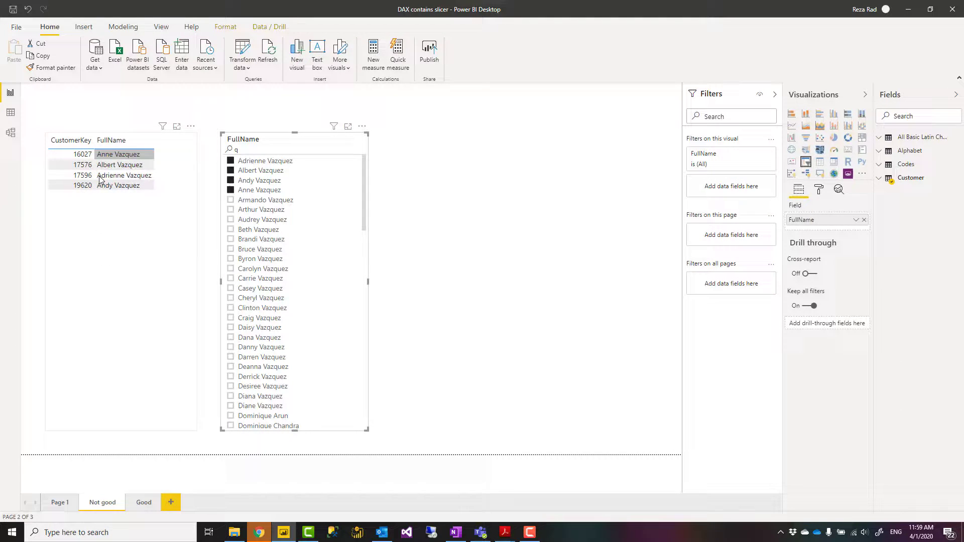
left_click(231, 190)
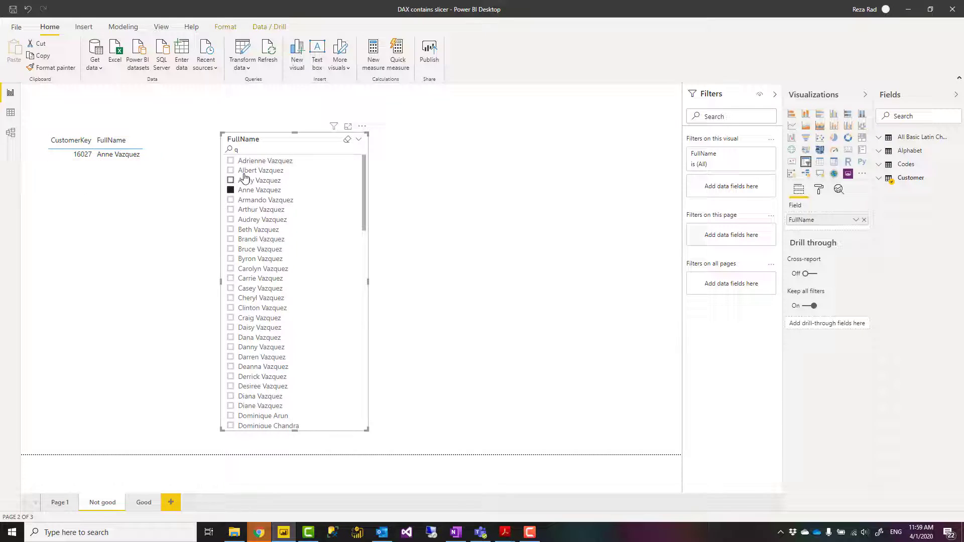
left_click(347, 140)
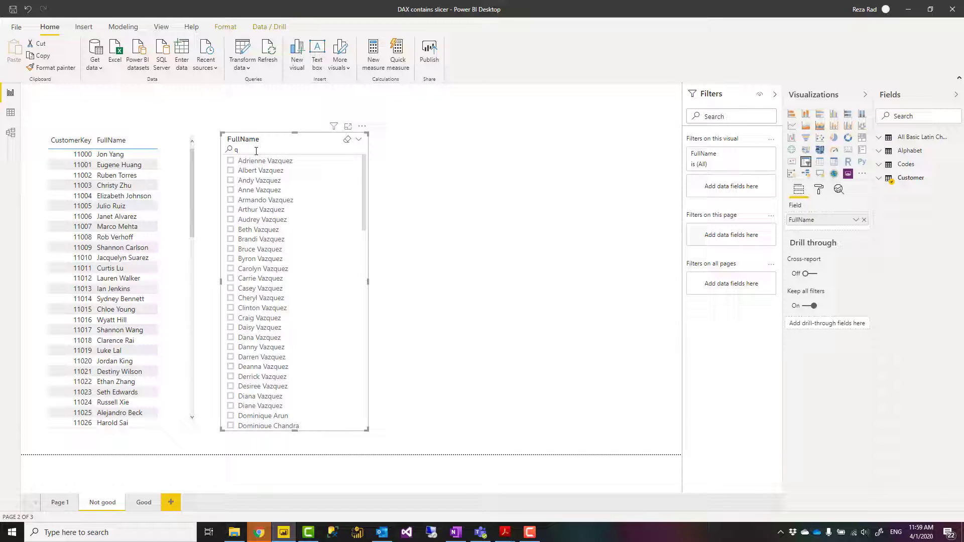
key("BackSpace")
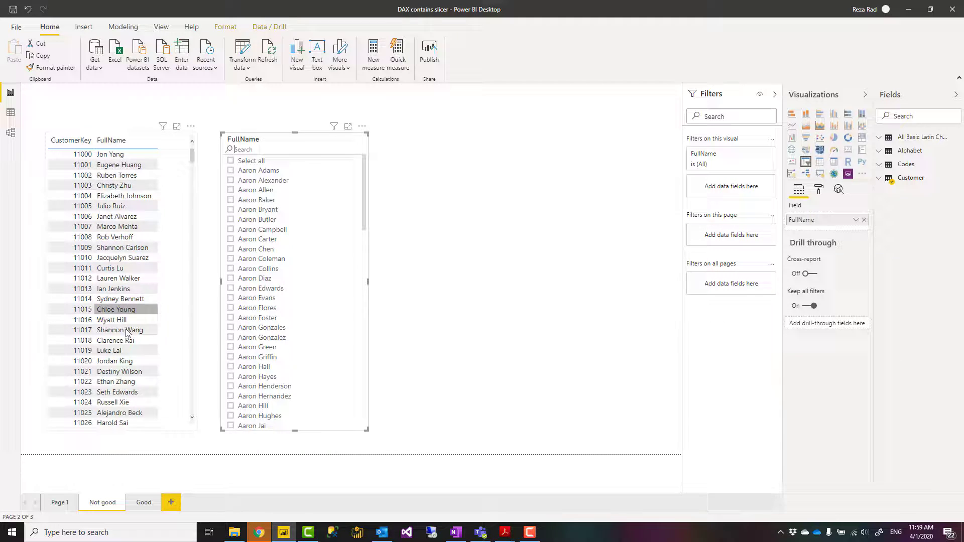
On the Good page, try letters f, i, m and o in the Character slicer, then clear it
left_click(142, 503)
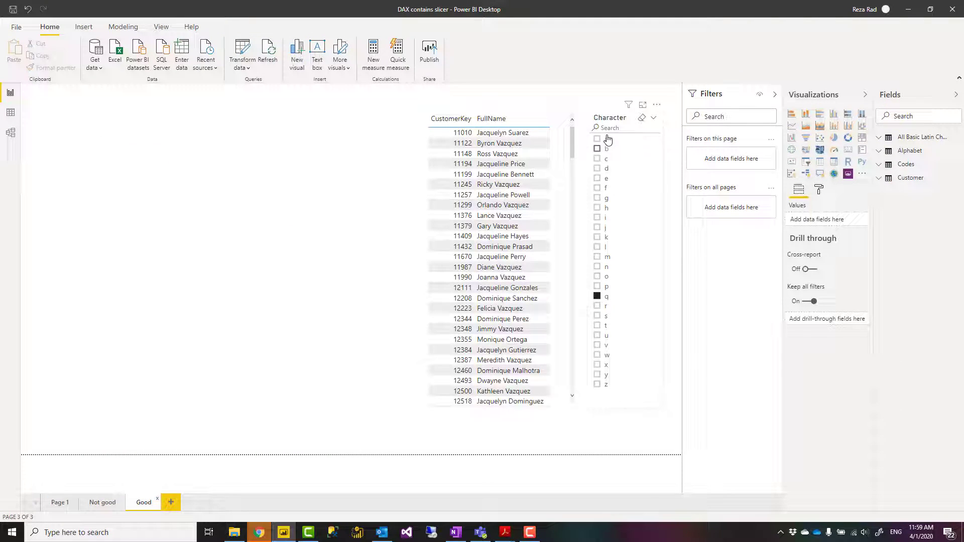
left_click(602, 189)
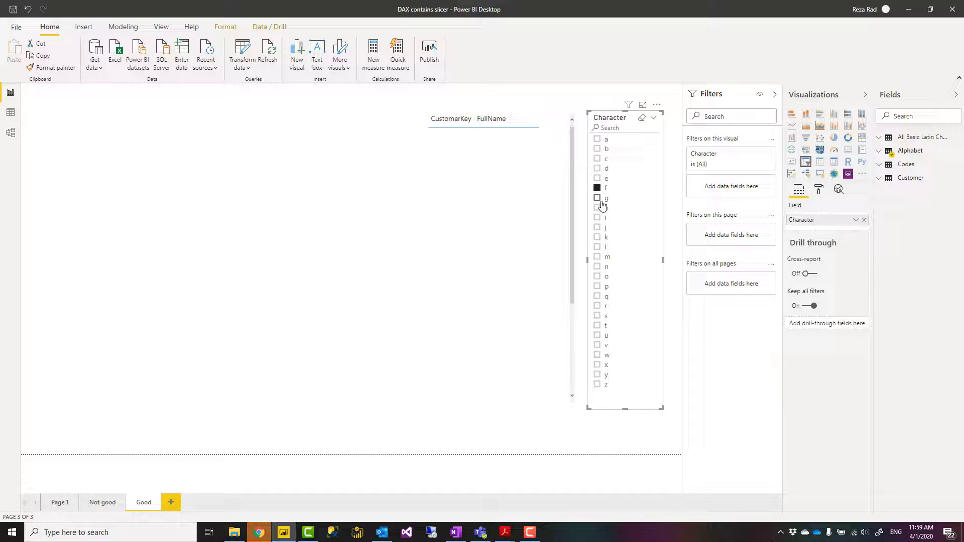
left_click(600, 217)
left_click(599, 259)
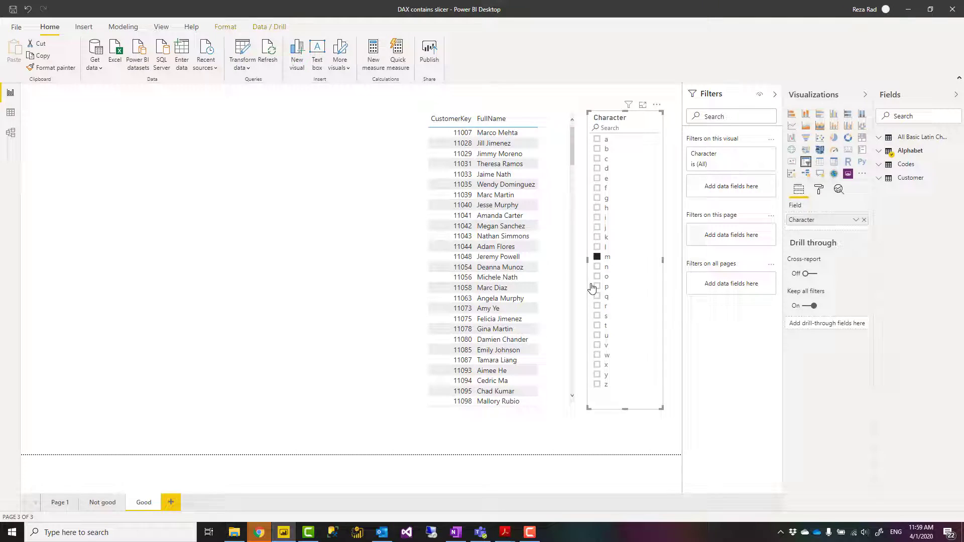
left_click(598, 276)
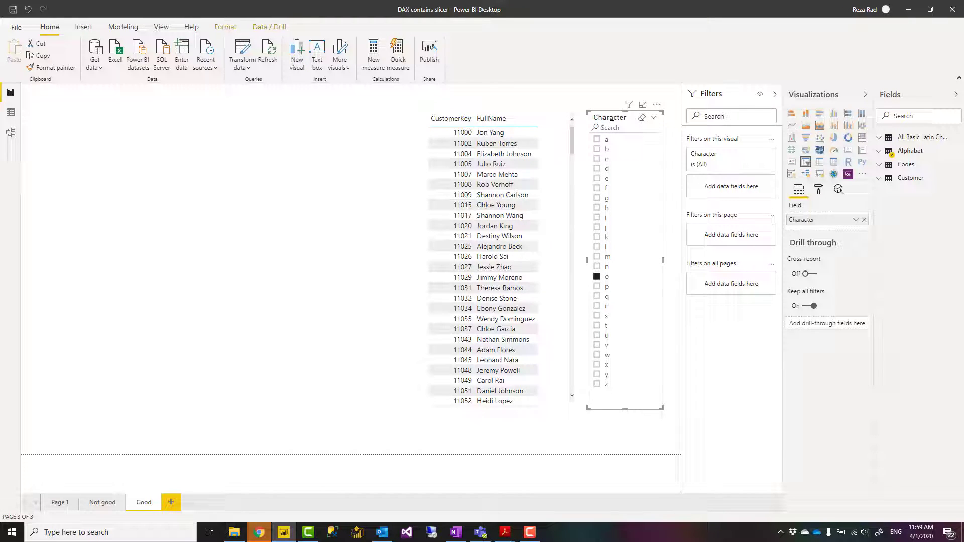
left_click(642, 120)
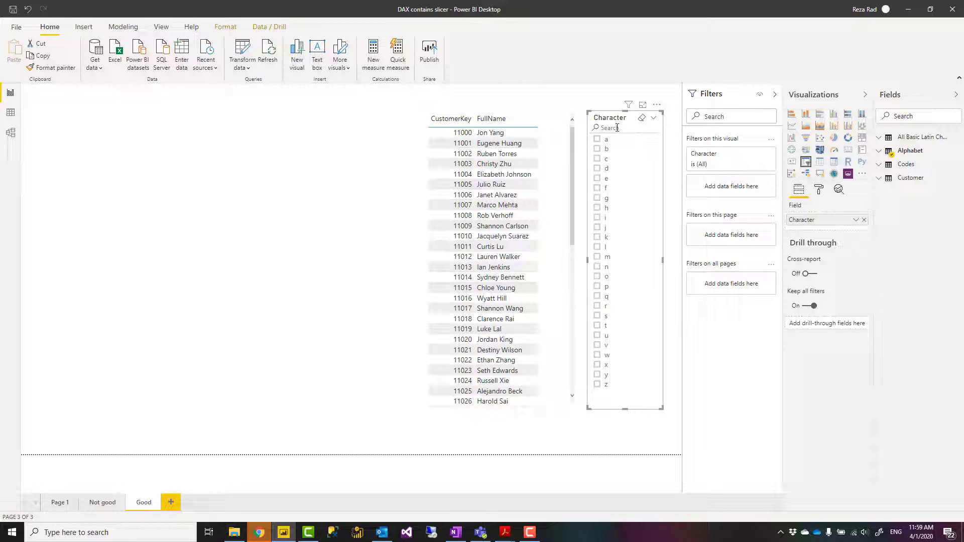
Search the Character slicer for w, check and clear it, then return to the Not good page
left_click(616, 128)
type("w")
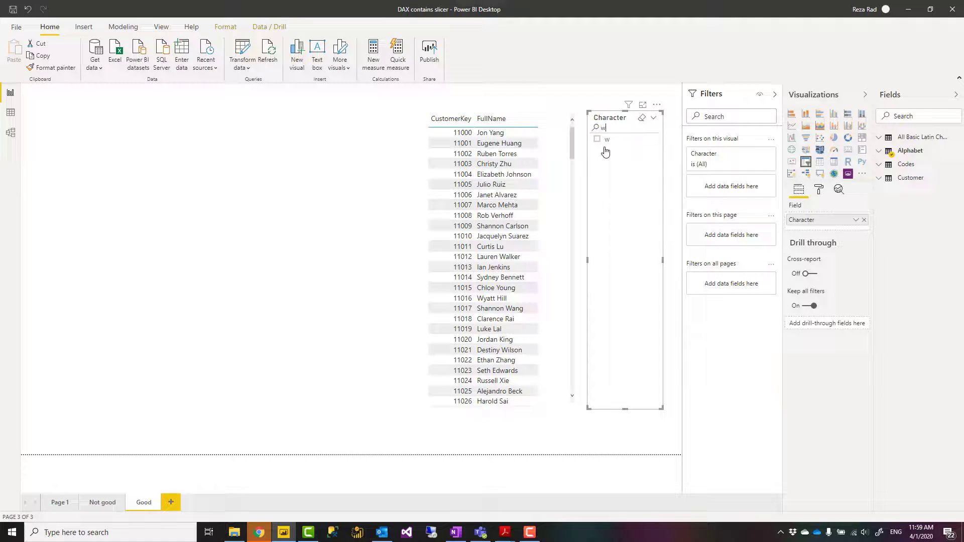
left_click(605, 141)
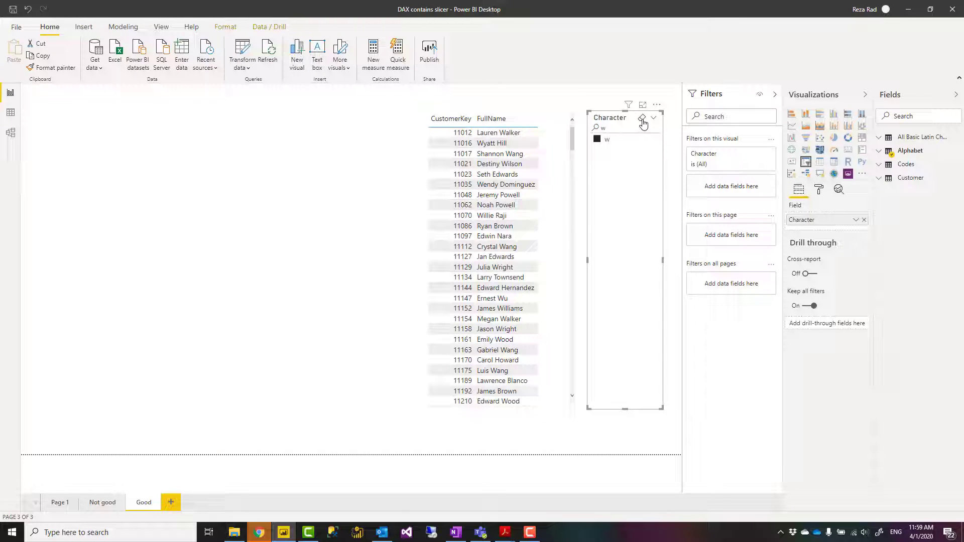
left_click(642, 120)
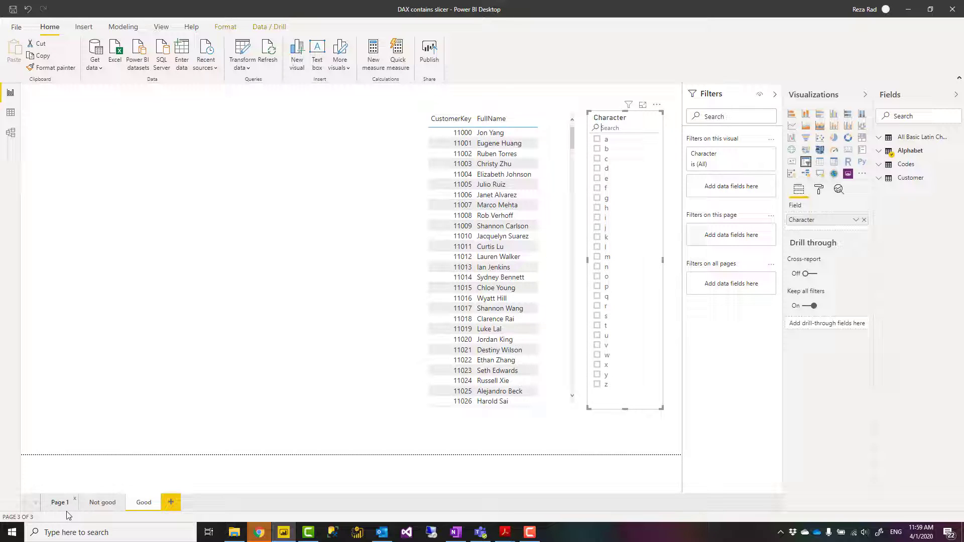
left_click(100, 506)
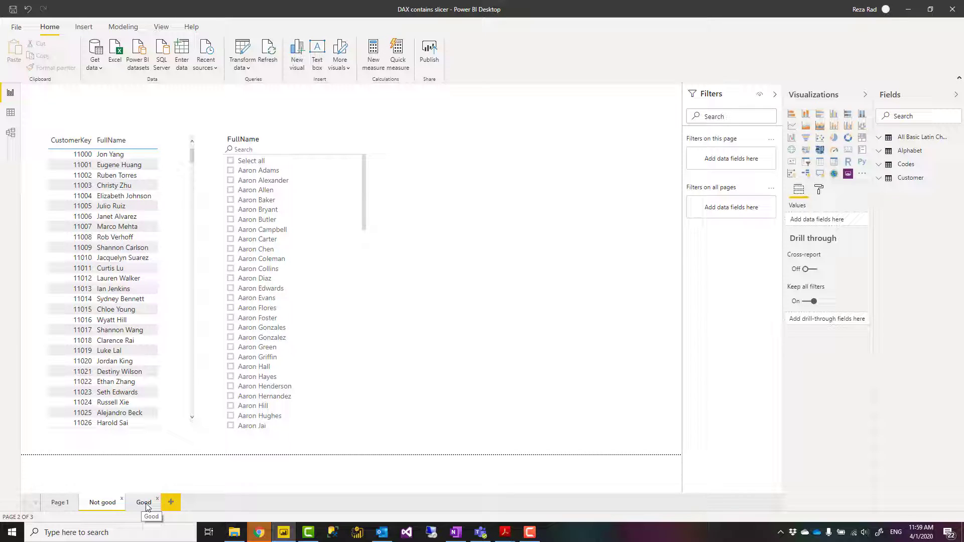
Go back to the Good page listing every customer beside the unchecked Character slicer
left_click(146, 503)
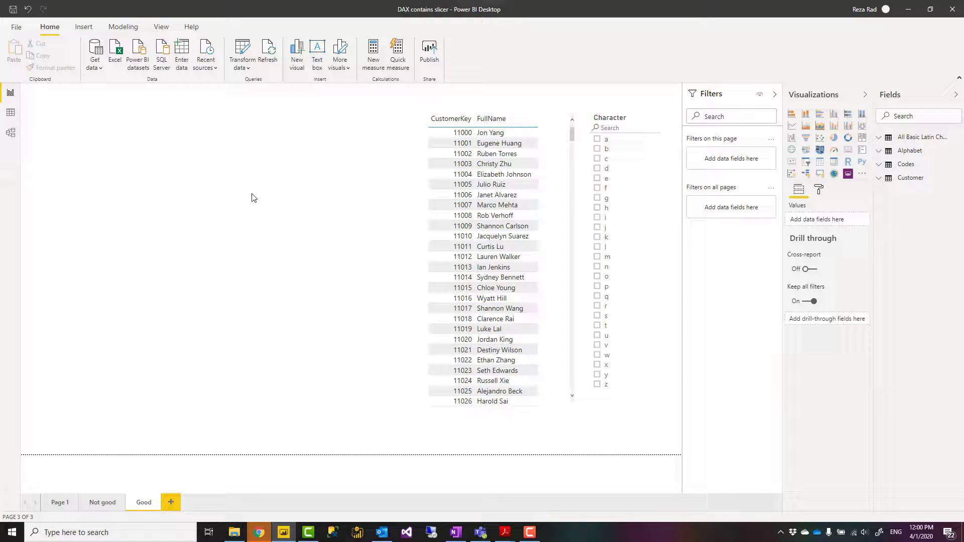
Show Model view's Layout 1 diagram with the unrelated Alphabet and Customer tables
left_click(11, 133)
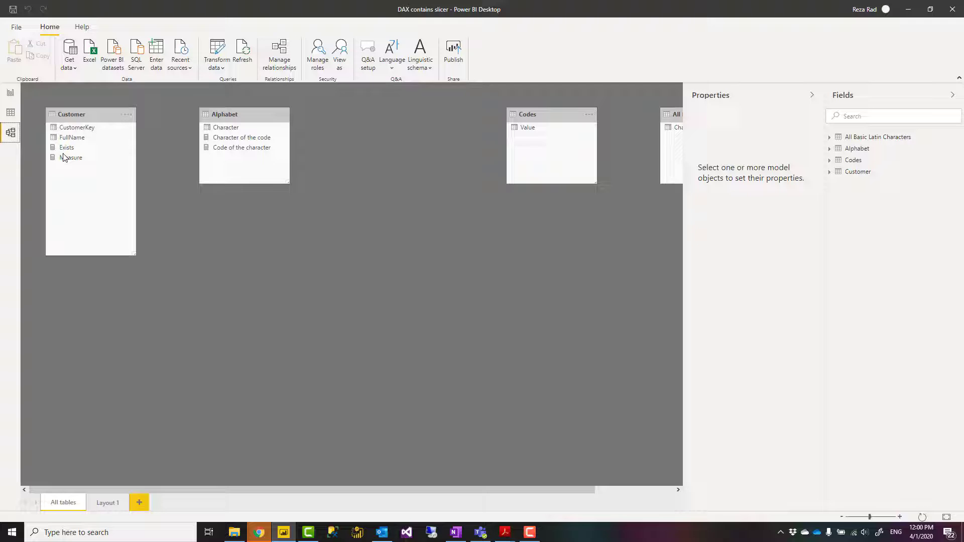
left_click(105, 503)
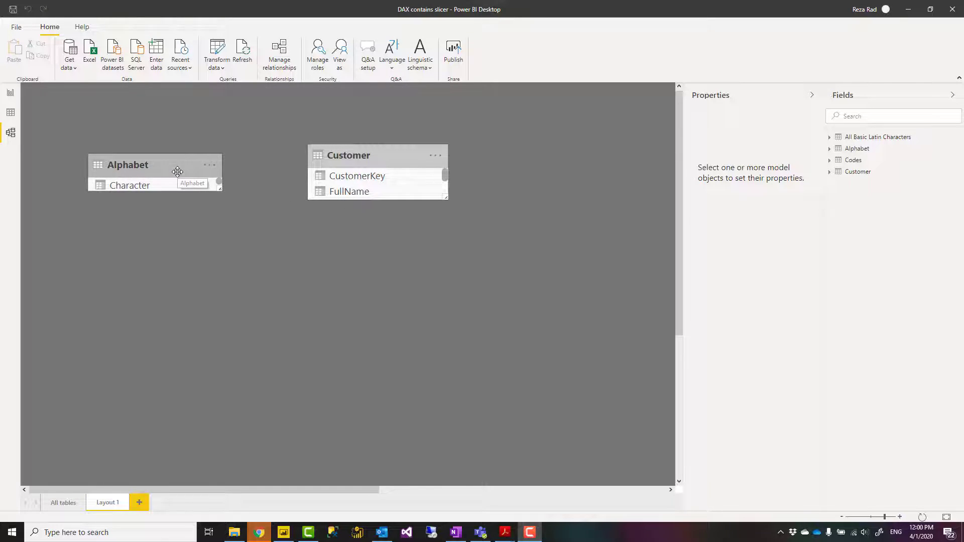
Review the Alphabet table's GENERATESERIES formula and its a–z Character rows in Data view
left_click(11, 113)
left_click(912, 151)
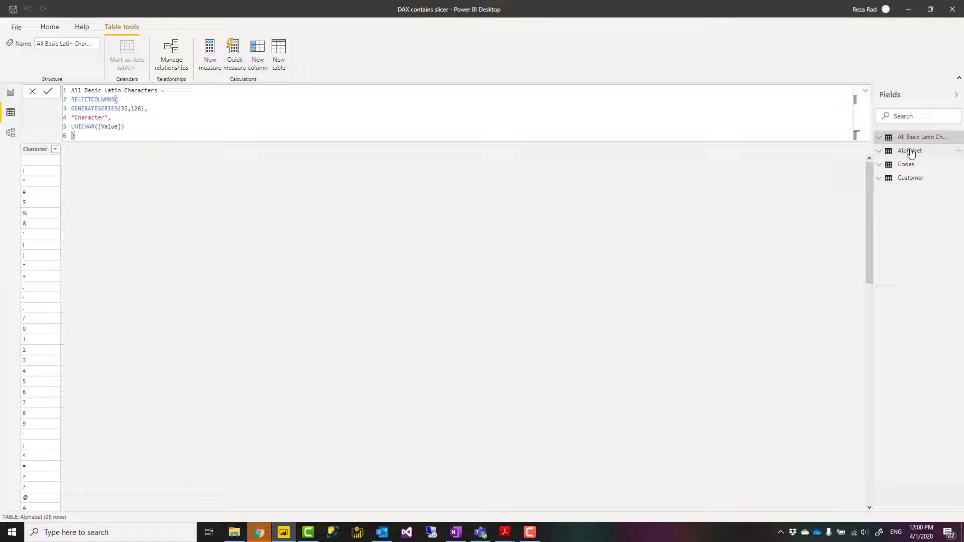
left_click(914, 153)
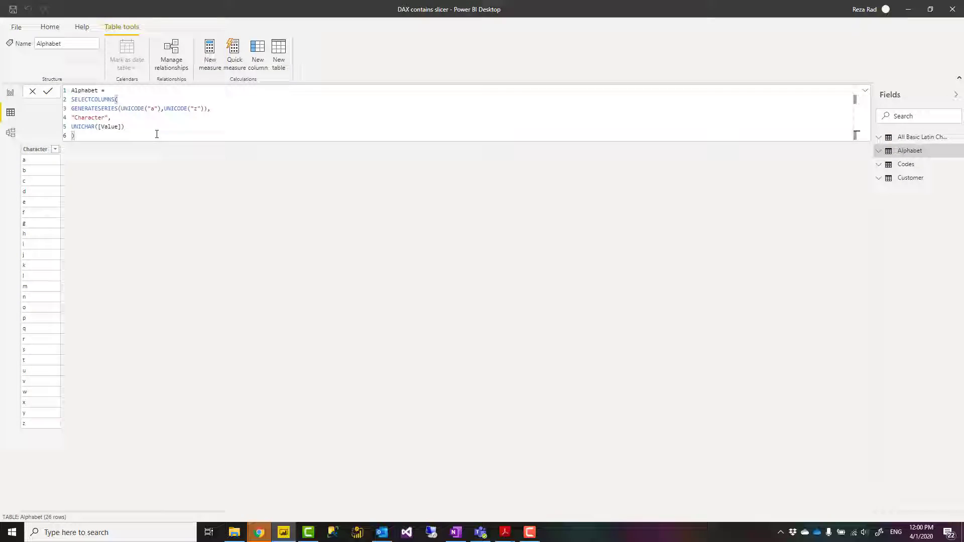
scroll(155, 133, "up", 3, "ctrl")
scroll(156, 134, "up", 2, "ctrl")
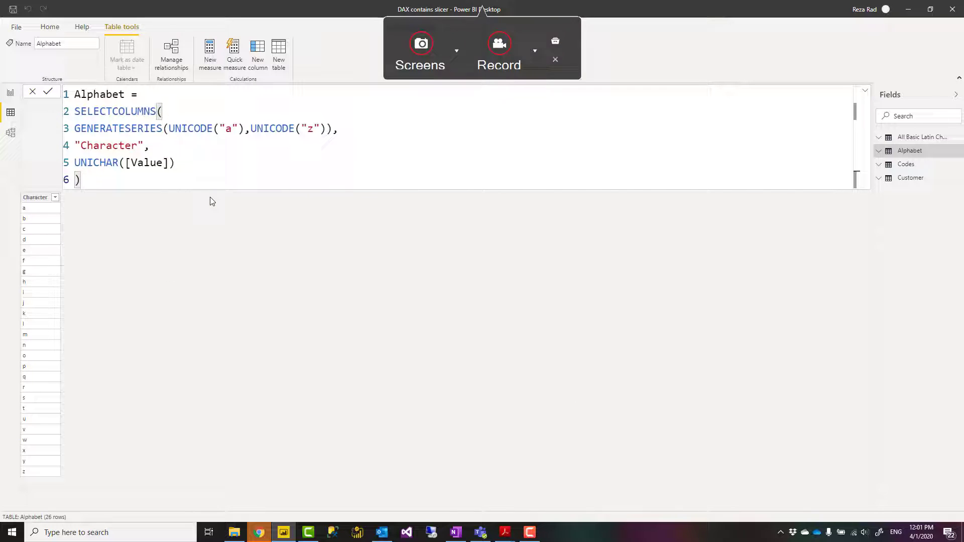
left_click(98, 124)
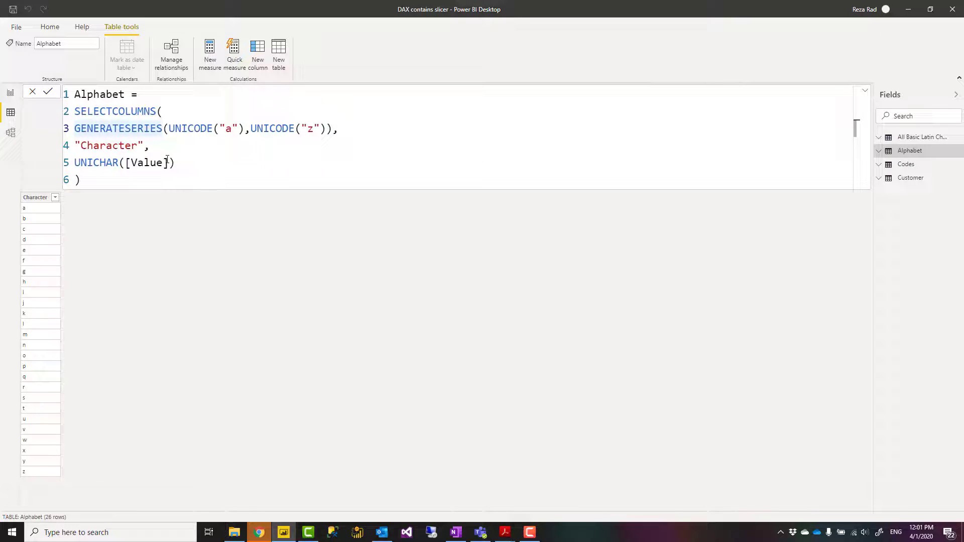
left_click(92, 173)
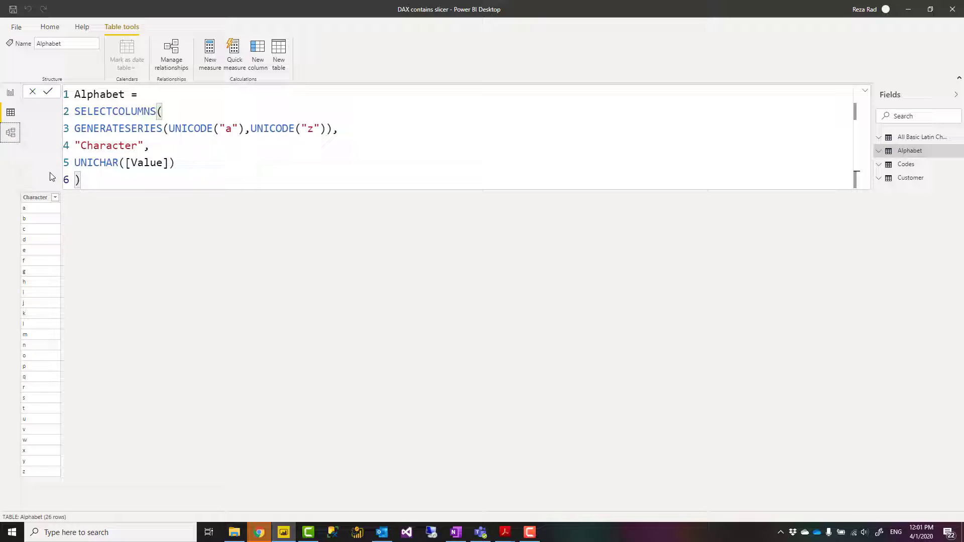
left_click(10, 134)
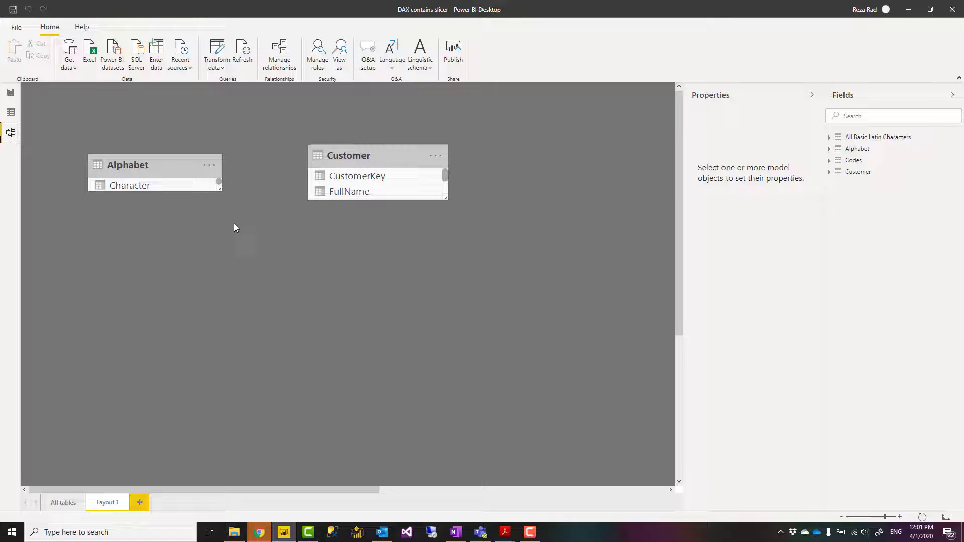
left_click(10, 115)
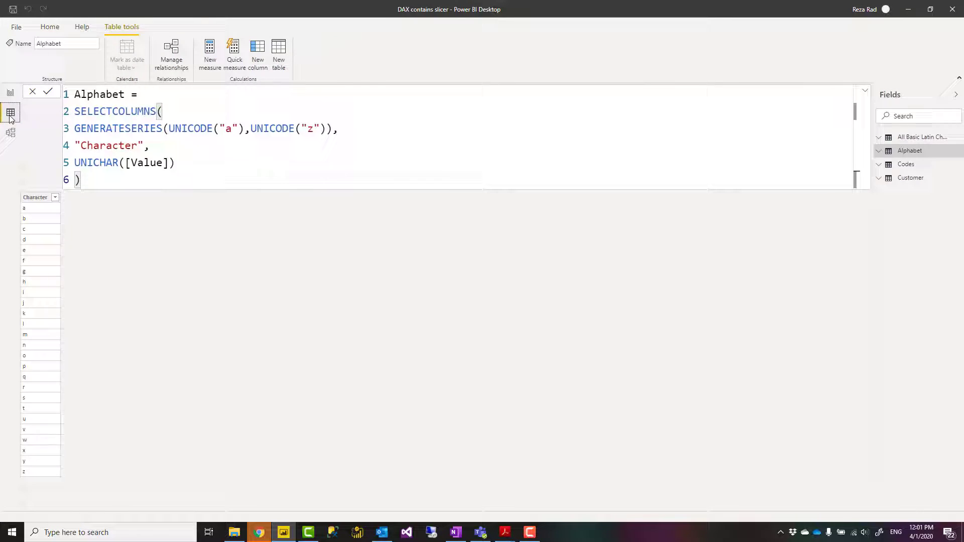
Walk through the Exists measure: SEARCH selected Character within selected FullName, defaulting to -1
left_click(881, 179)
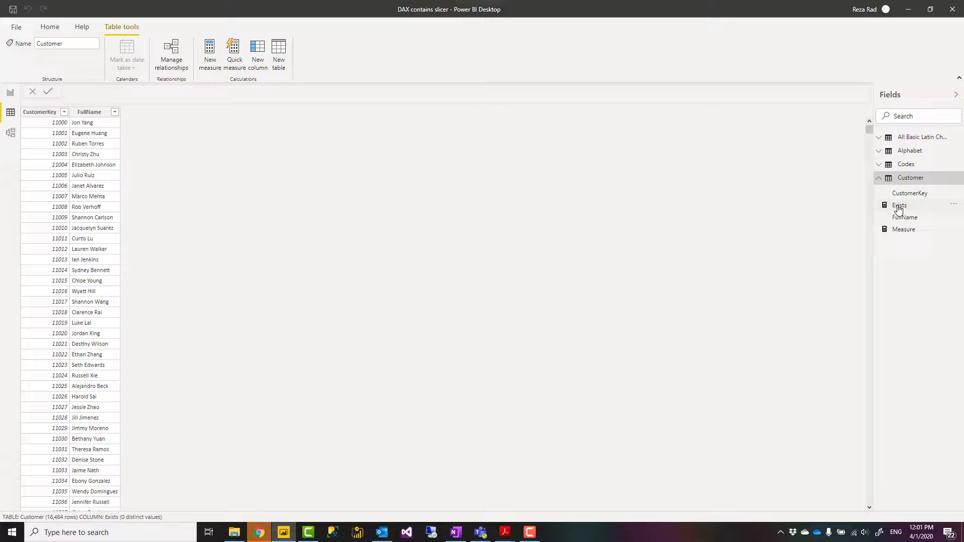
left_click(899, 206)
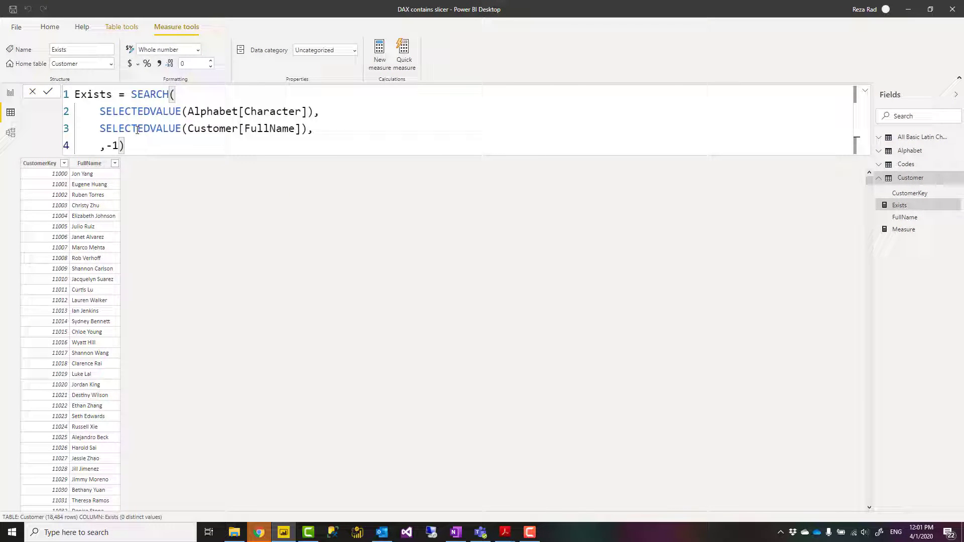
scroll(138, 138, "up", 4, "ctrl")
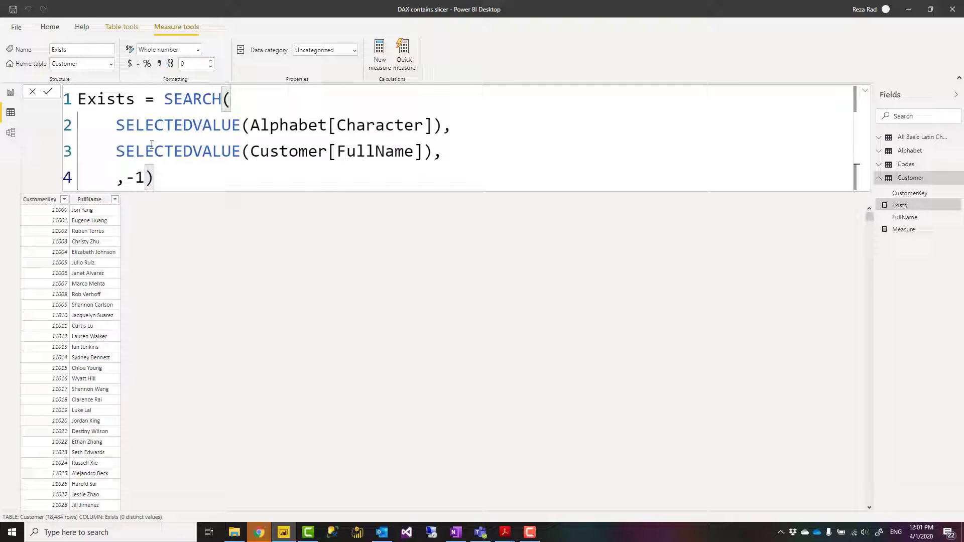
double_click(196, 101)
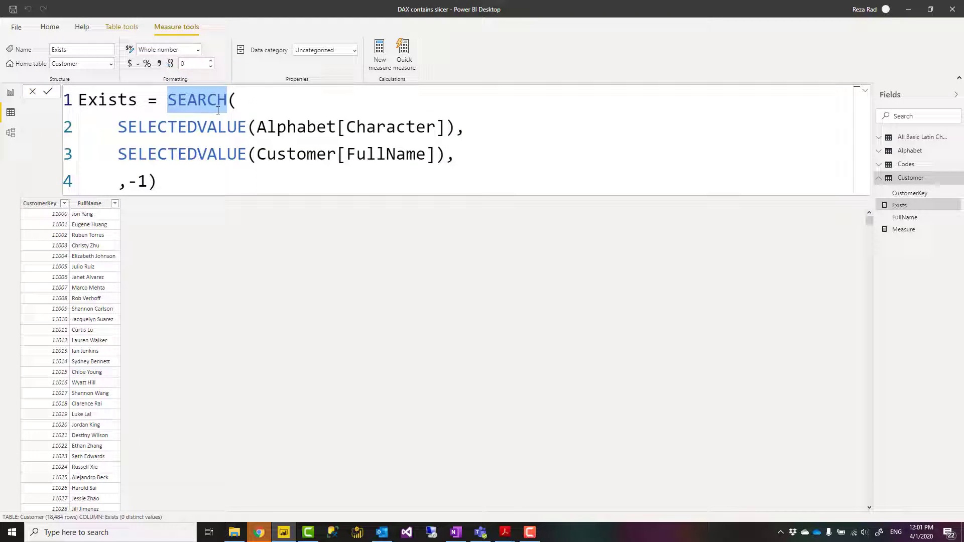
left_click(152, 129)
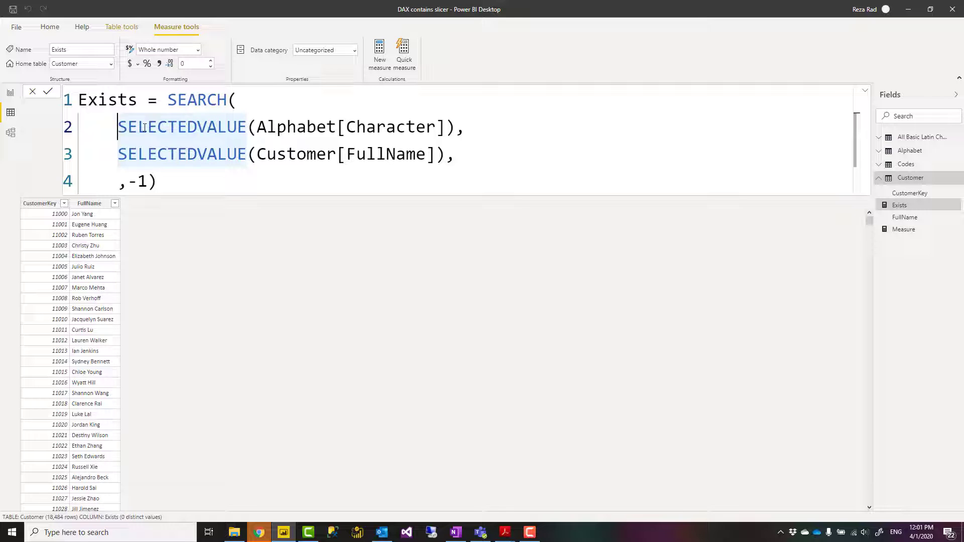
left_click_drag(144, 127, 453, 128)
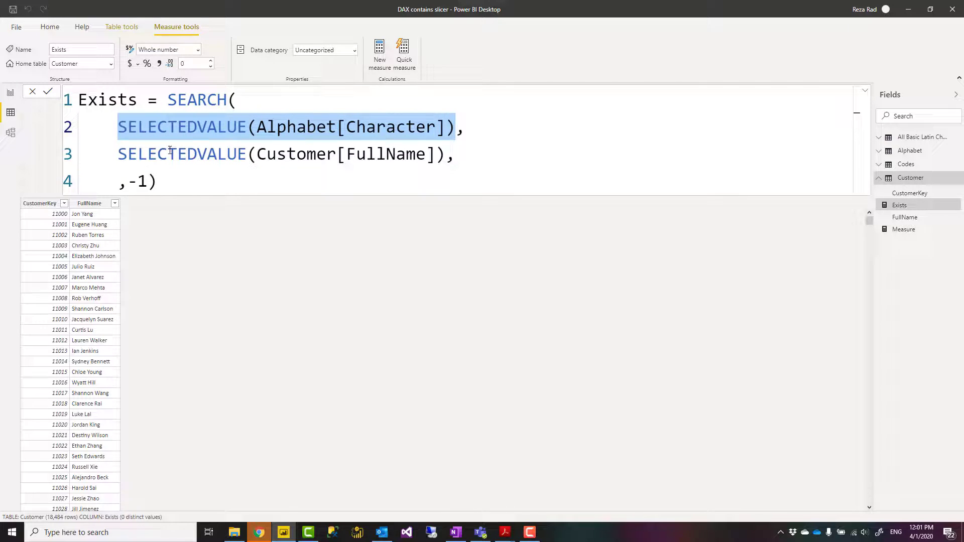
left_click_drag(117, 159, 442, 161)
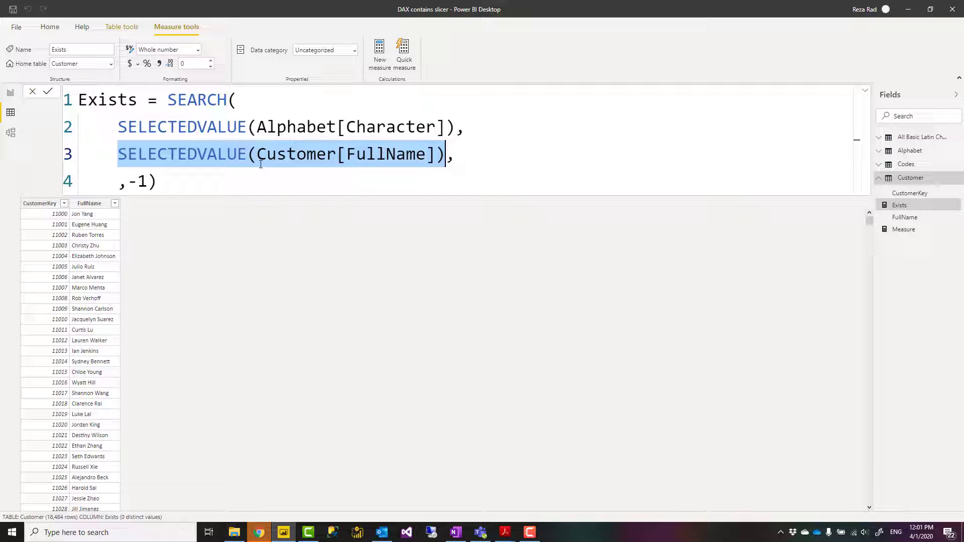
left_click_drag(128, 185, 148, 182)
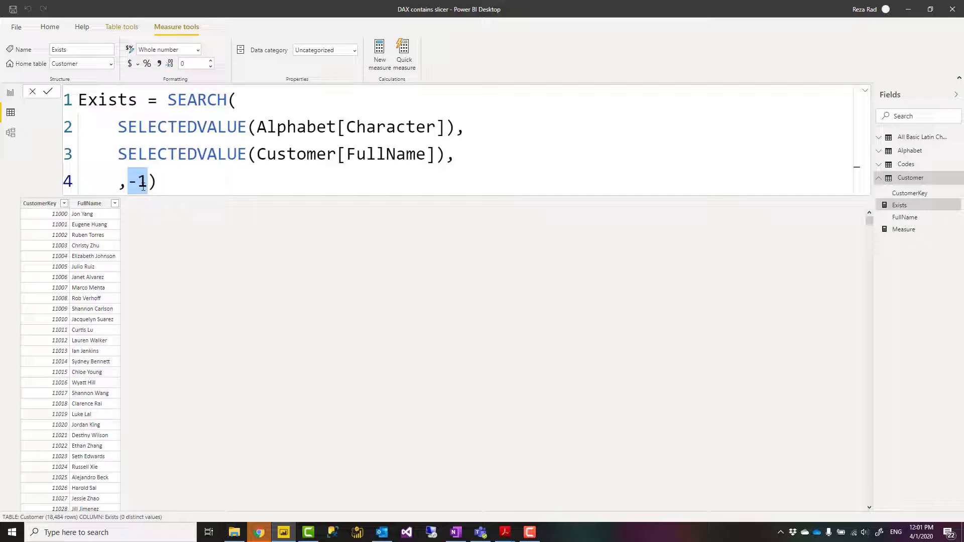
left_click(160, 185)
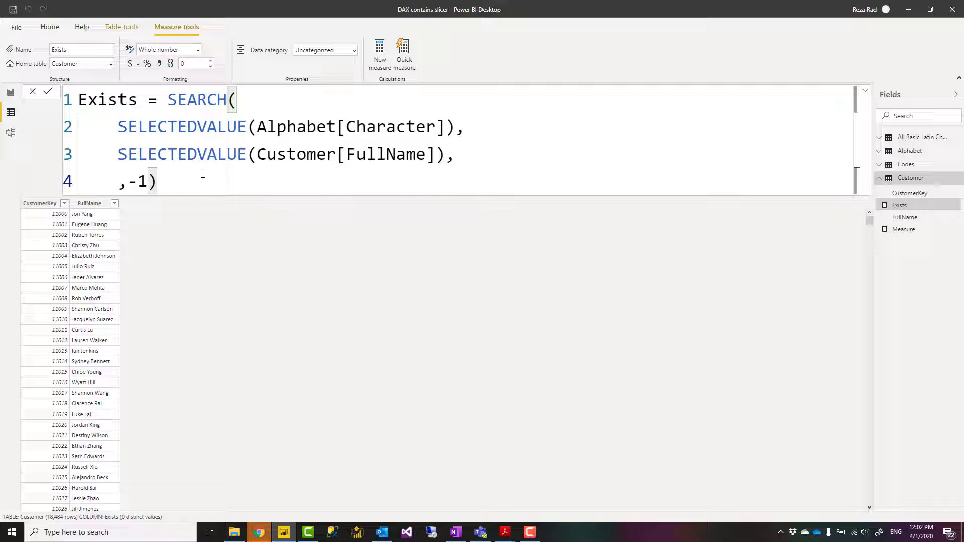
In Report view, inspect the slicer's Alphabet fields, then select the customer table to show its filters
left_click(9, 95)
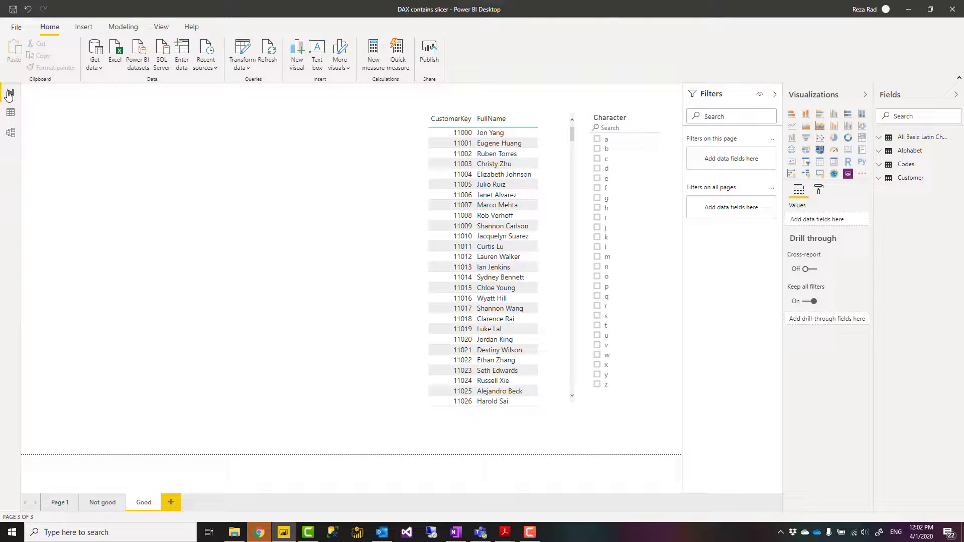
left_click(618, 119)
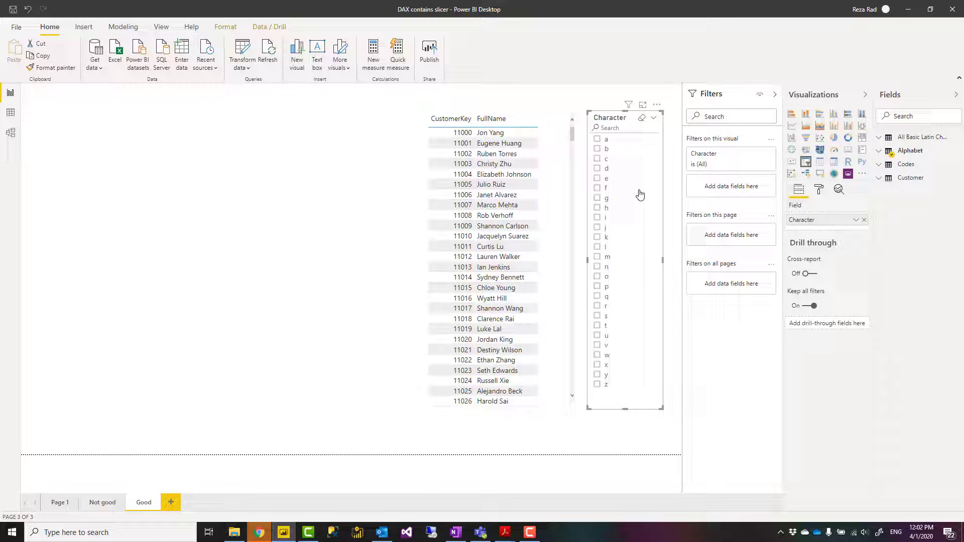
left_click(879, 156)
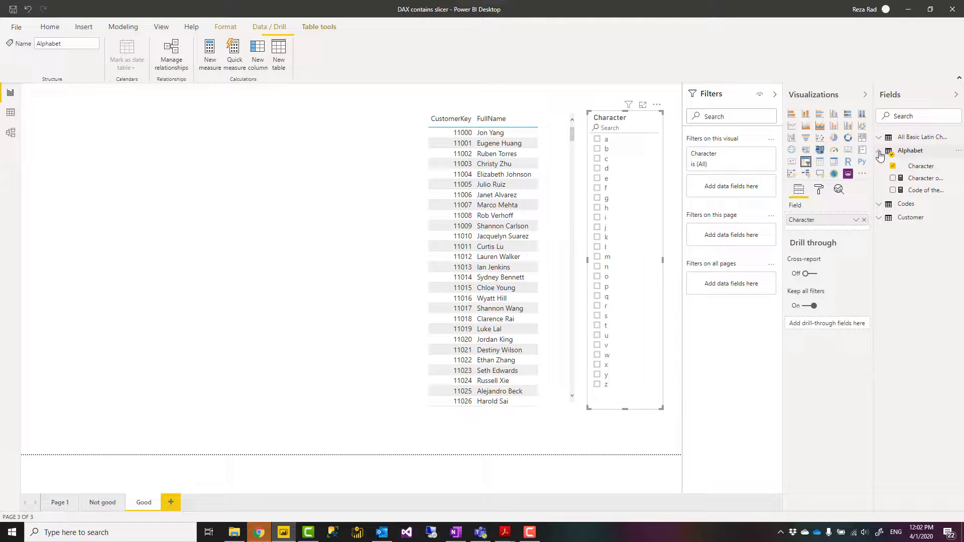
left_click(879, 153)
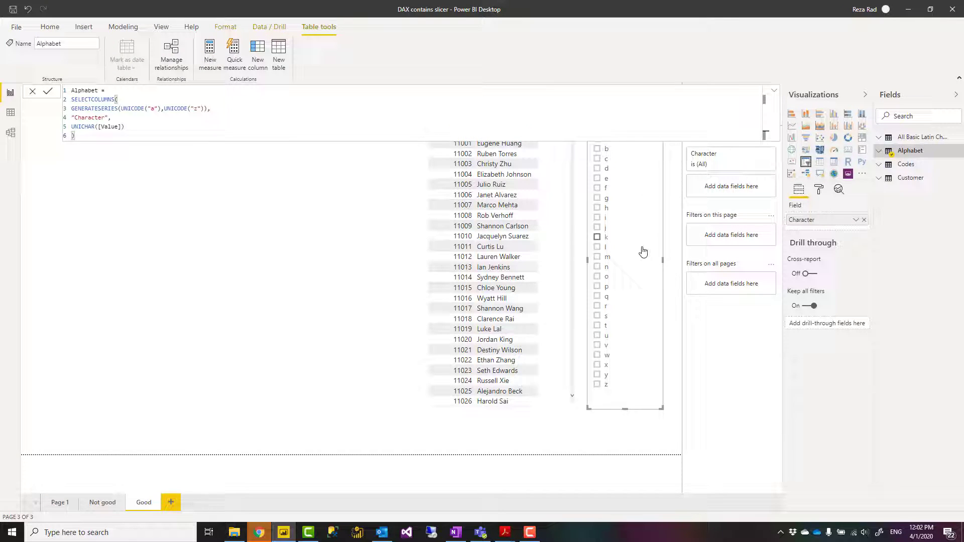
left_click(667, 290)
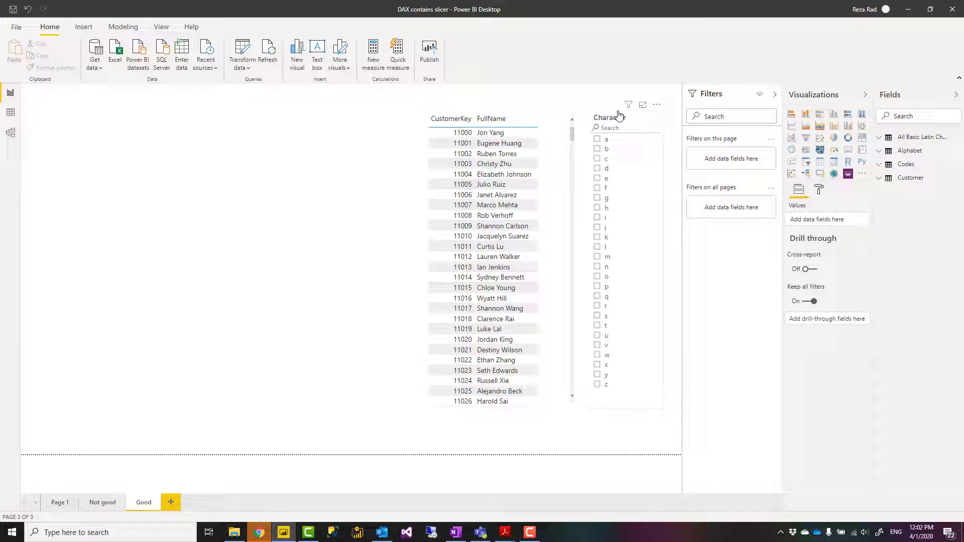
left_click(556, 131)
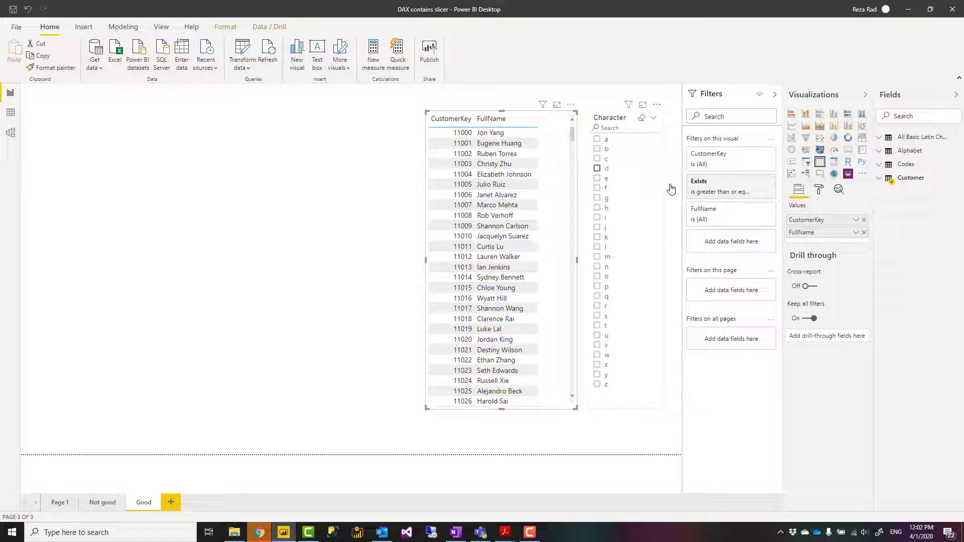
Expand the Exists filter card to show its 'is greater than or equal to 1' condition
mouse_move(747, 187)
left_click(746, 182)
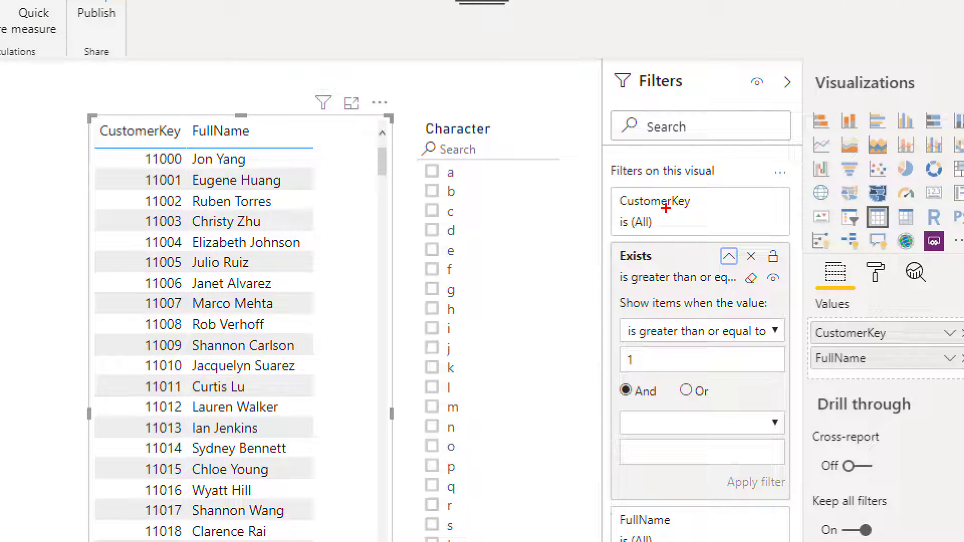
mouse_move(603, 239)
left_mouse_down()
mouse_move(763, 500)
mouse_move(792, 503)
left_mouse_up()
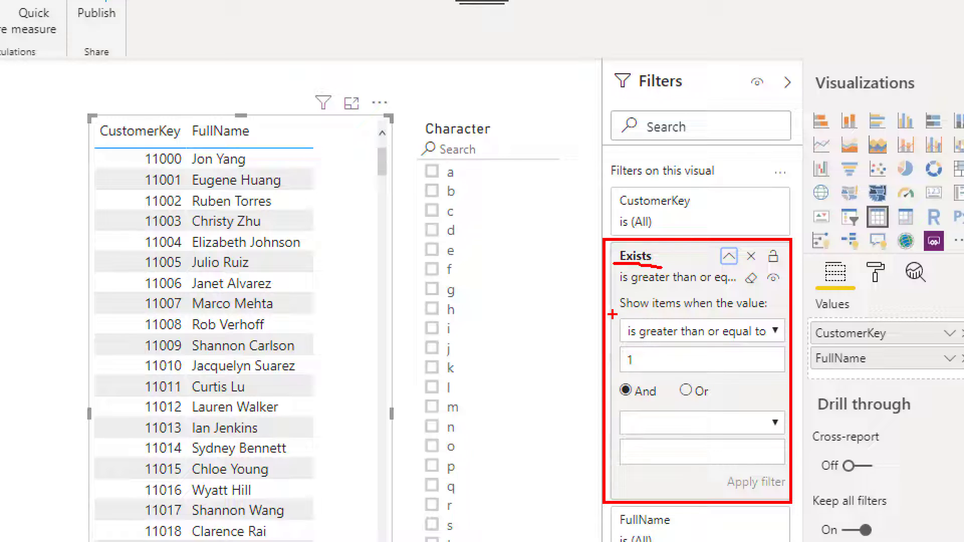
left_click_drag(612, 315, 788, 380)
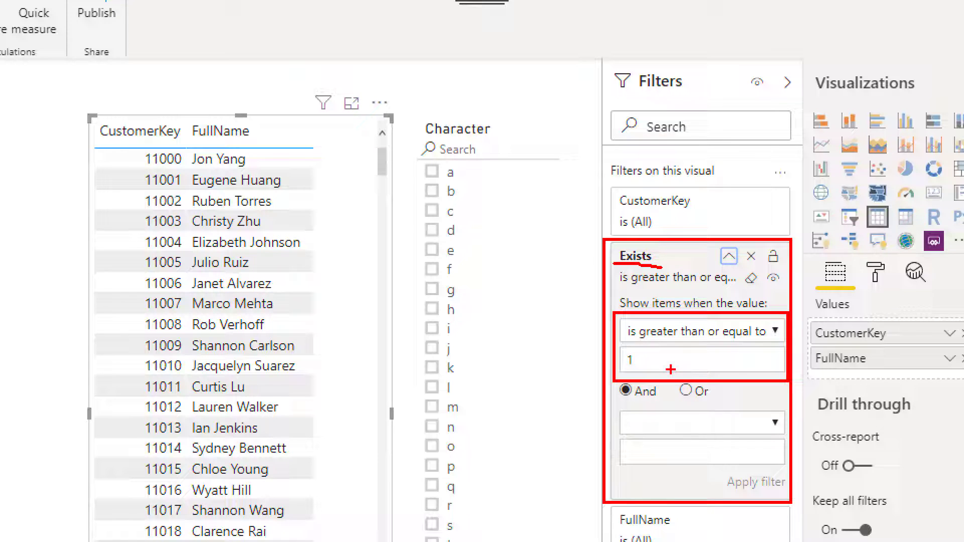
key("Escape")
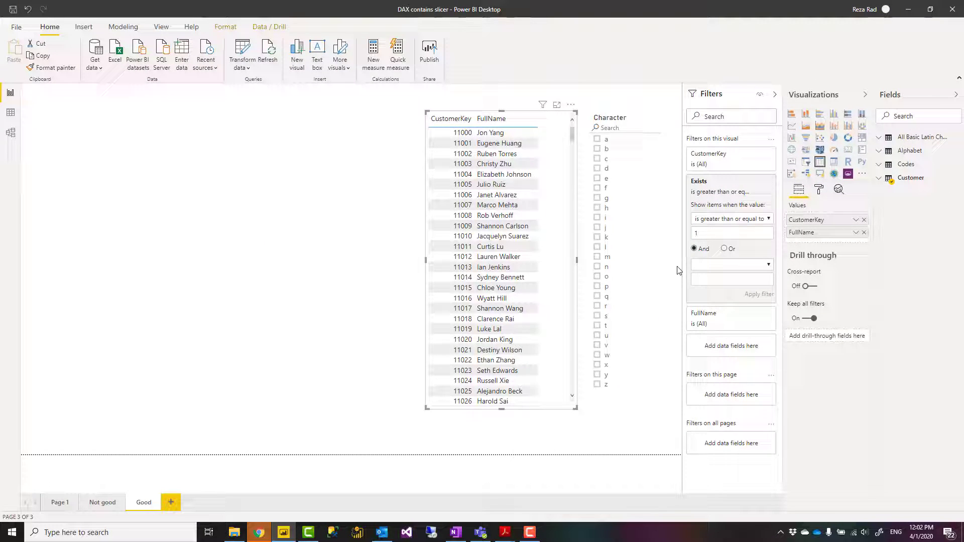
Filter by letters k, i, h, g, o, s, t, ending with w checked
left_click(605, 239)
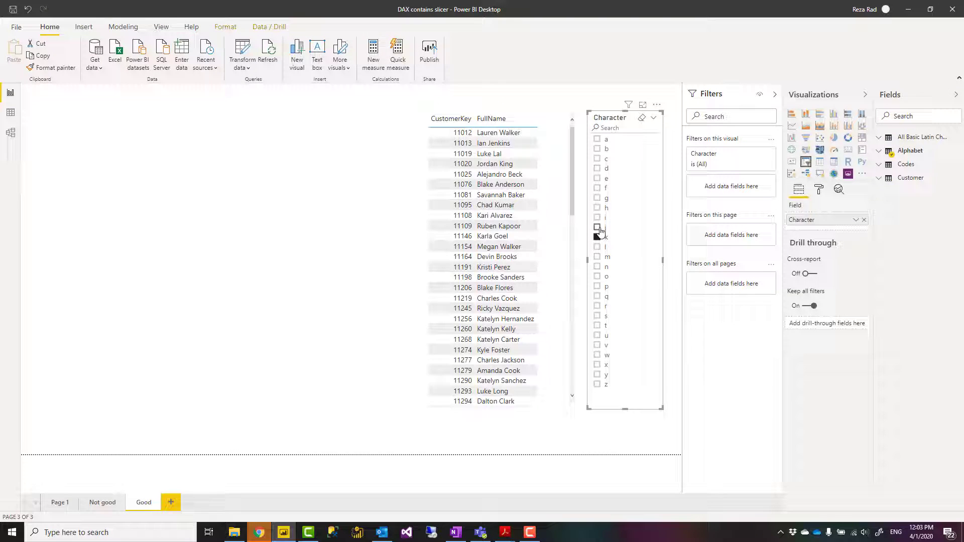
left_click(598, 218)
left_click(598, 209)
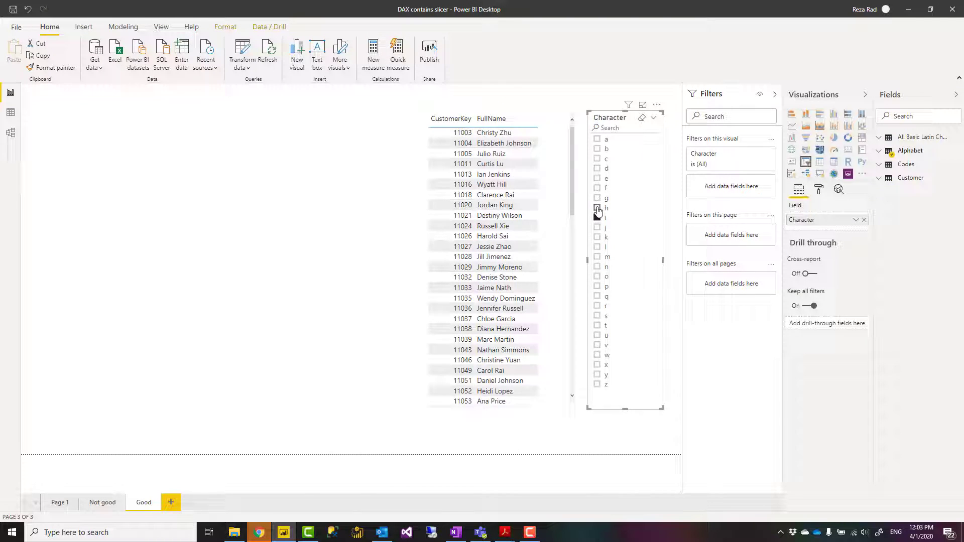
left_click(598, 199)
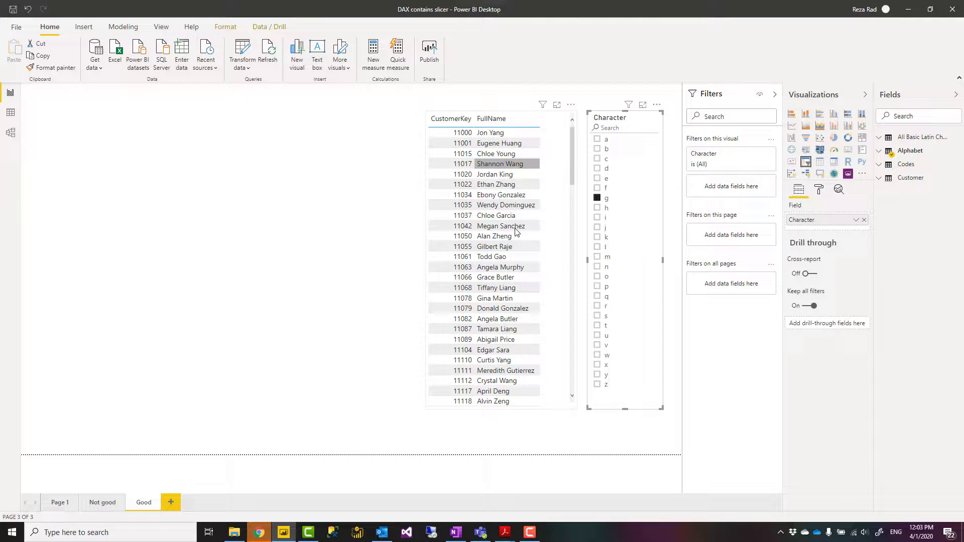
left_click(596, 278)
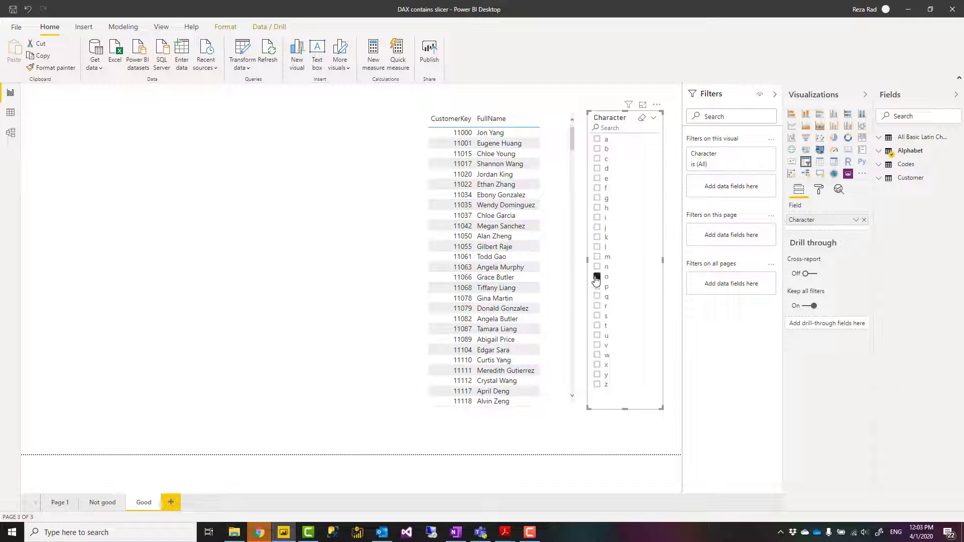
left_click(597, 316)
left_click(597, 326)
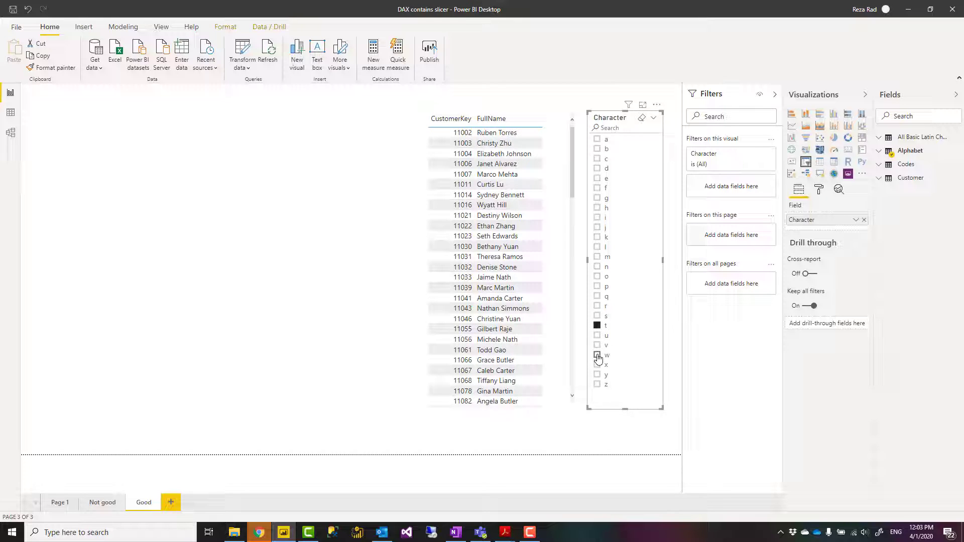
left_click(597, 355)
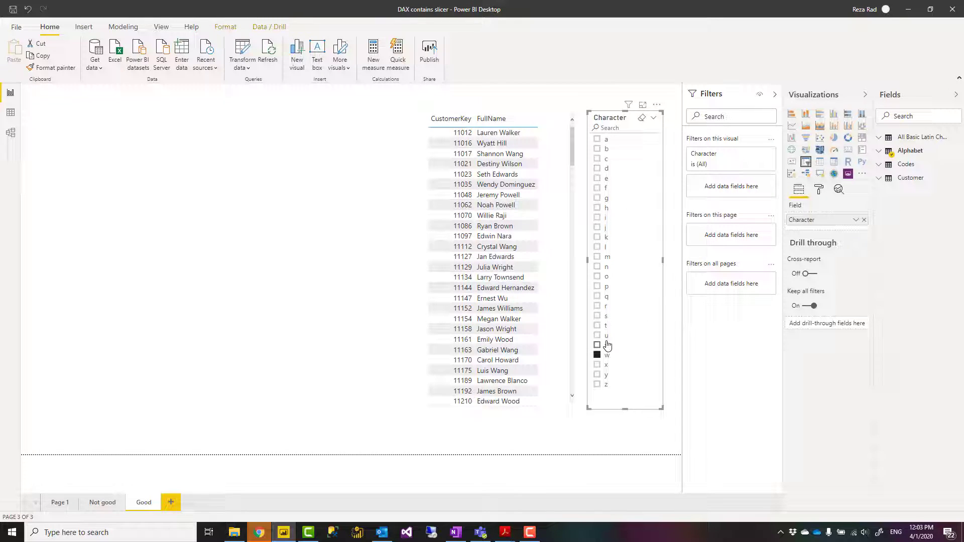